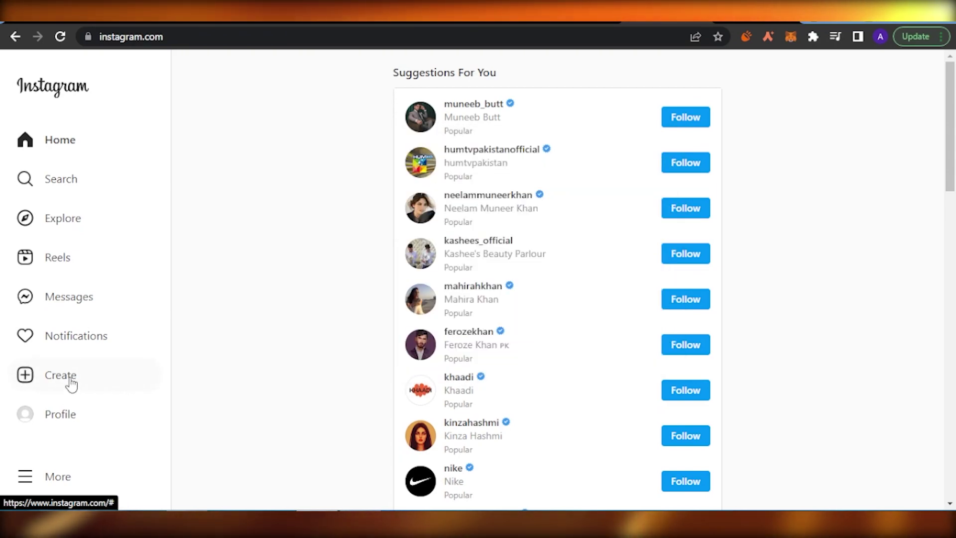
Search Google for 'inssist' to find its Chrome Web Store entry.
{"action": "left_click", "coordinate": [45, 375]}
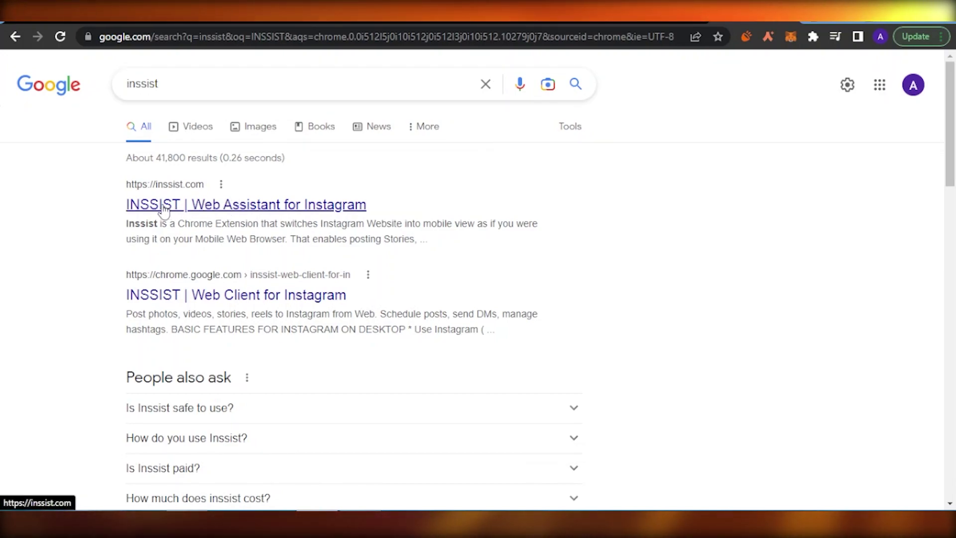
Add the INSSIST Web Client for Instagram extension to Chrome, then launch it from the extensions menu.
{"action": "left_click", "coordinate": [243, 302]}
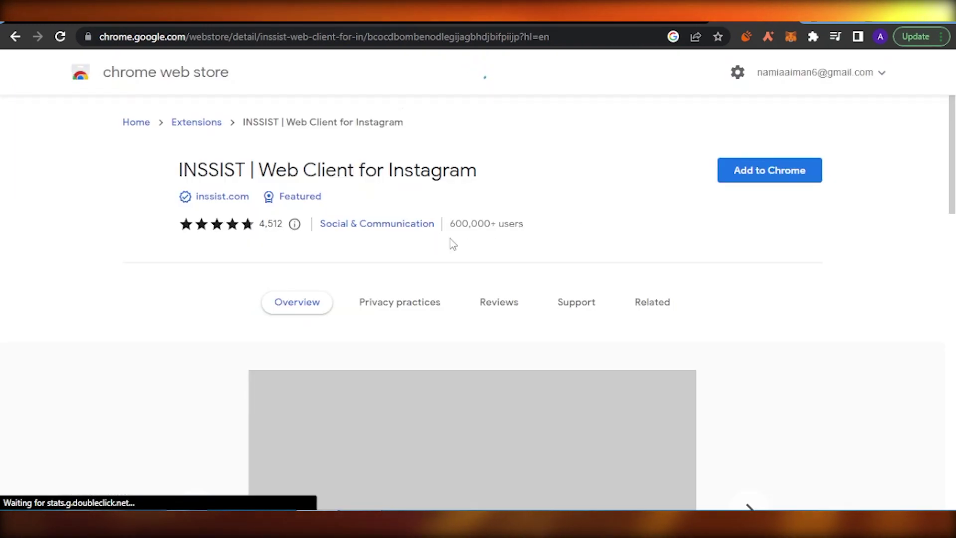
{"action": "left_click", "coordinate": [794, 177]}
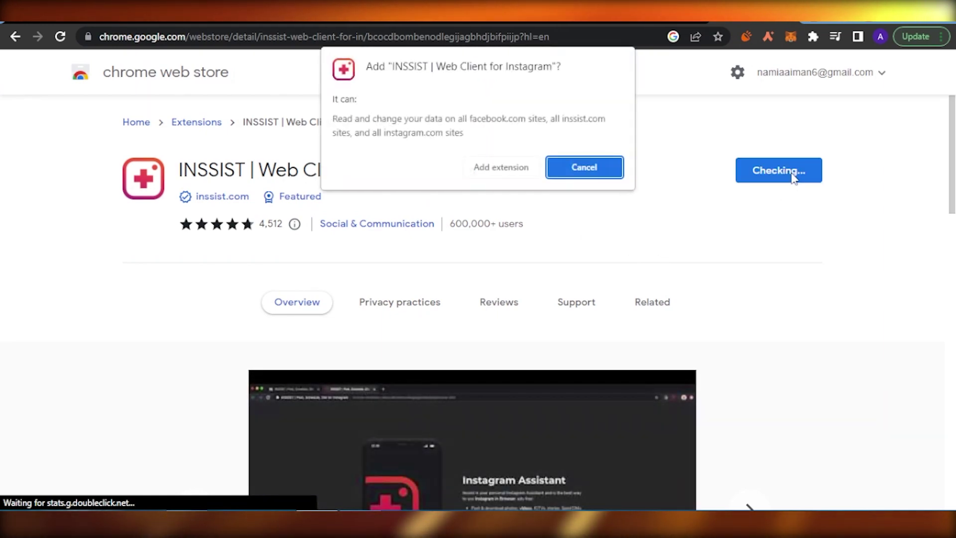
{"action": "left_click", "coordinate": [501, 167]}
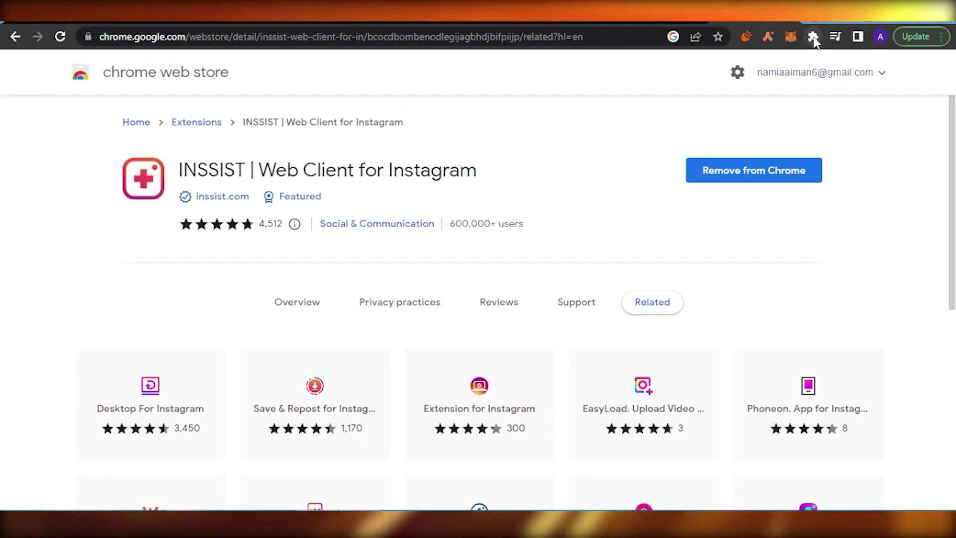
{"action": "left_click", "coordinate": [814, 36]}
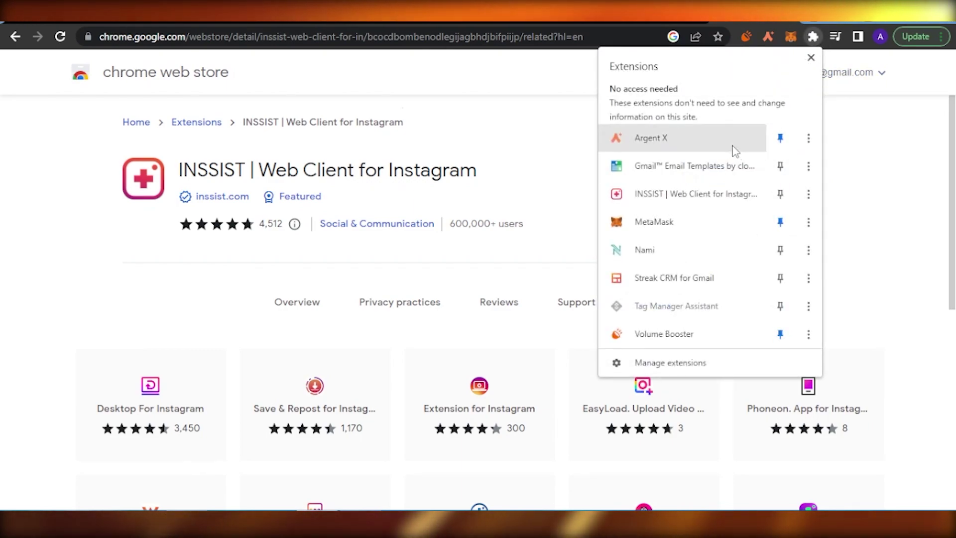
{"action": "left_click", "coordinate": [703, 194]}
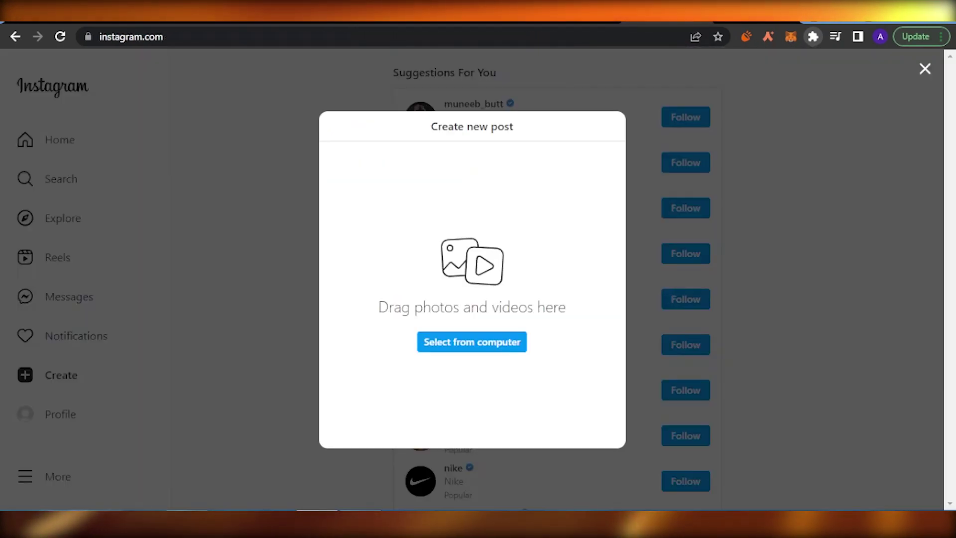
Dismiss the Create post dialog, pin INSSIST, and choose 'Open in INSSIST' on Instagram.
{"action": "key", "text": "Escape"}
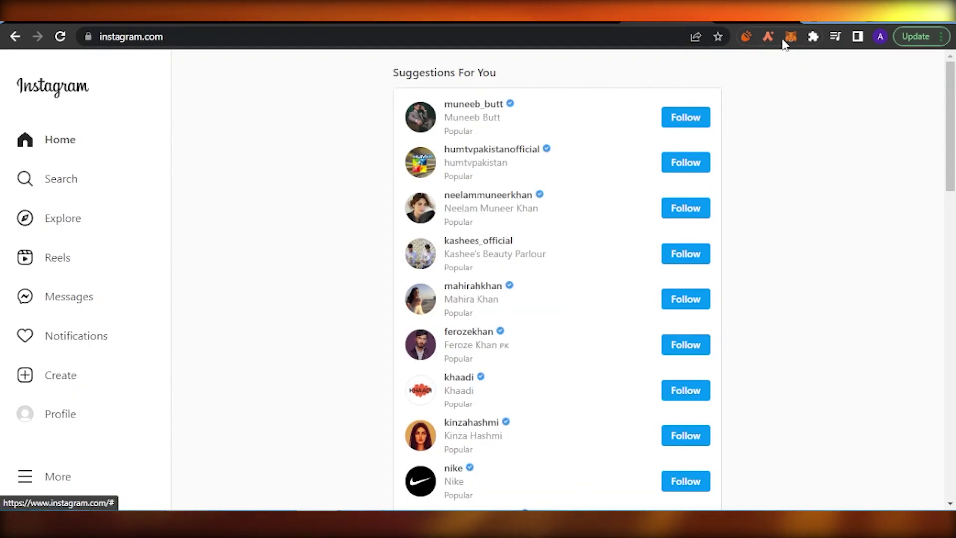
{"action": "left_click", "coordinate": [814, 38]}
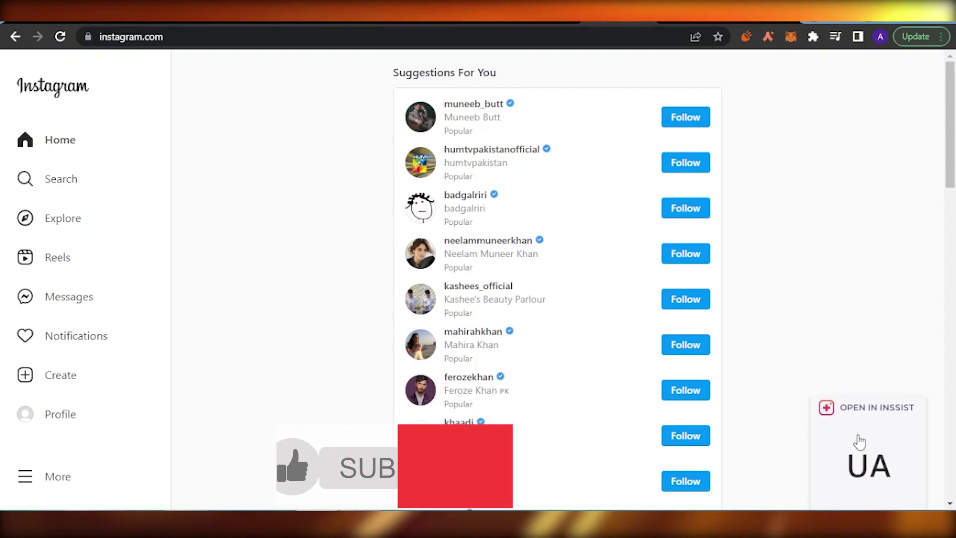
{"action": "left_click", "coordinate": [826, 410]}
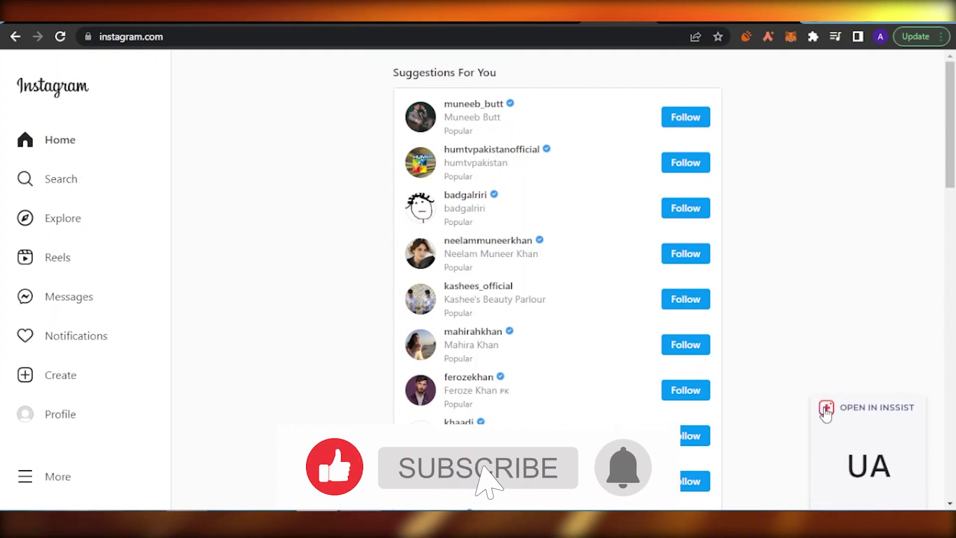